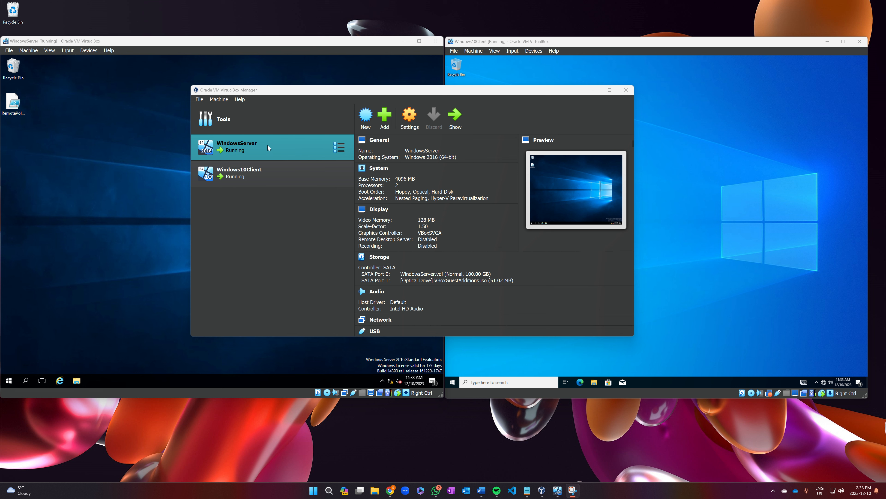
# Step: Open a Command Prompt on both the Windows10Client and WindowsServer virtual machines
pyautogui.scroll(-3, 361, 214)
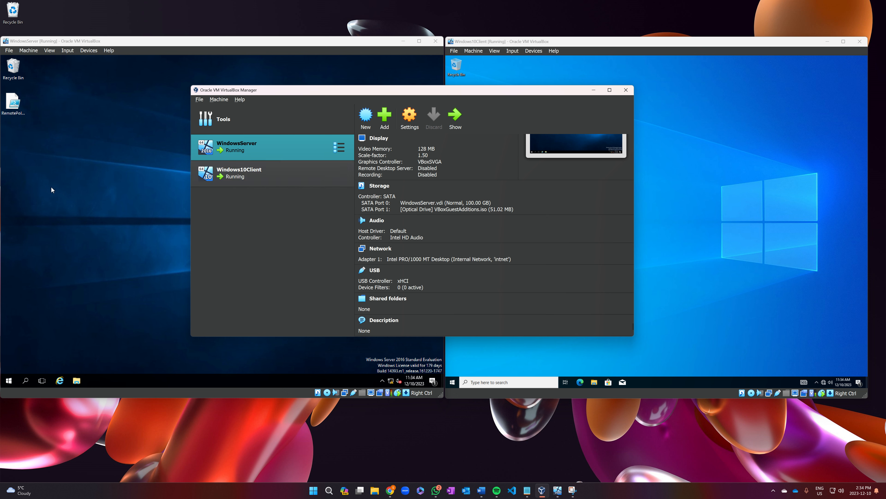
pyautogui.click(155, 225)
pyautogui.click(523, 380)
pyautogui.write('cmd')
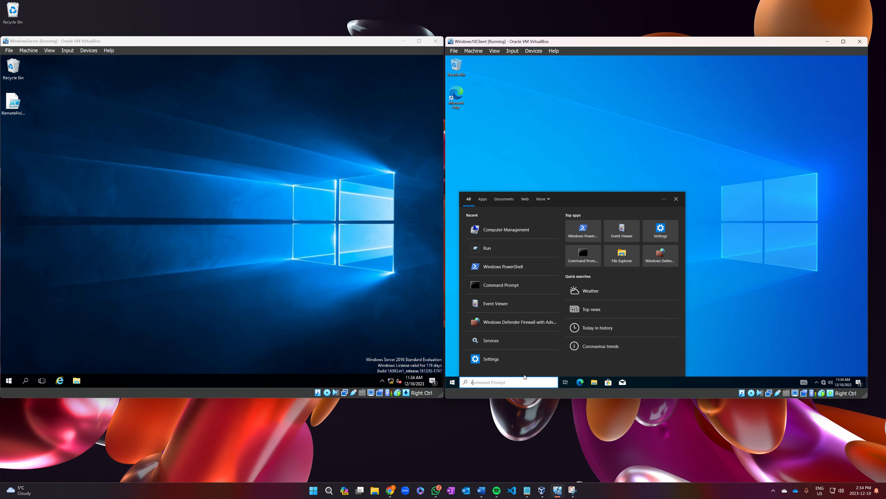
pyautogui.press('Return')
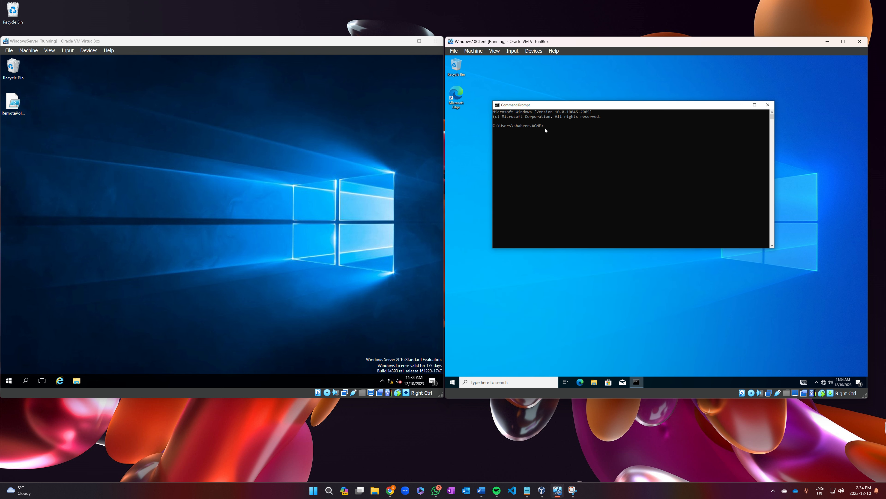
pyautogui.click(26, 380)
pyautogui.write('cmd')
pyautogui.press('Return')
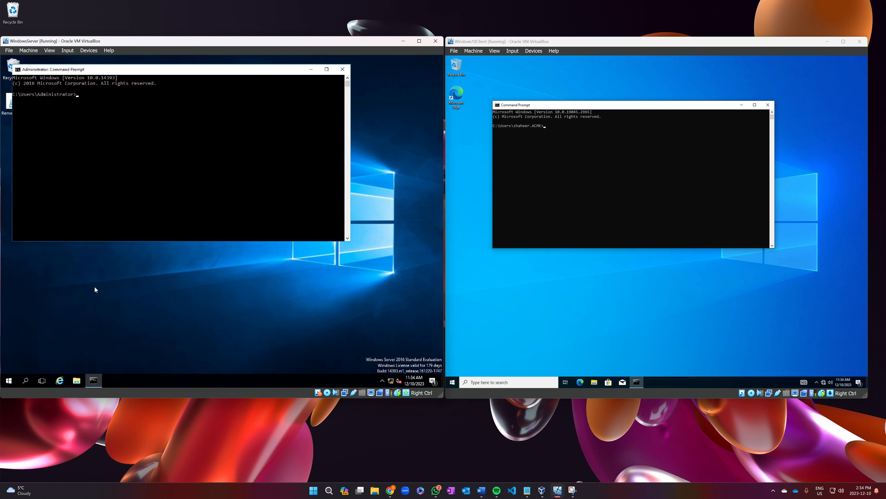
pyautogui.moveTo(113, 66); pyautogui.dragTo(159, 94)
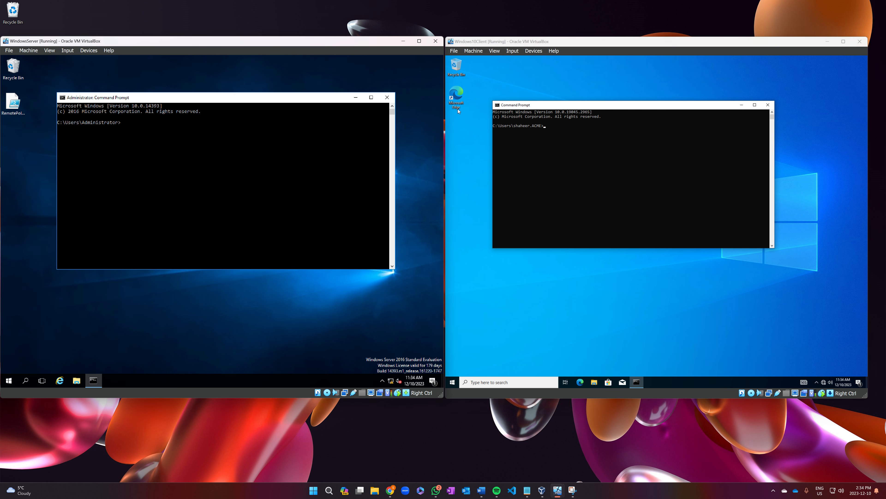
# Step: Ping 192.168.1.19 from the Windows 10 client's Command Prompt to test connectivity to the server
pyautogui.click(549, 126)
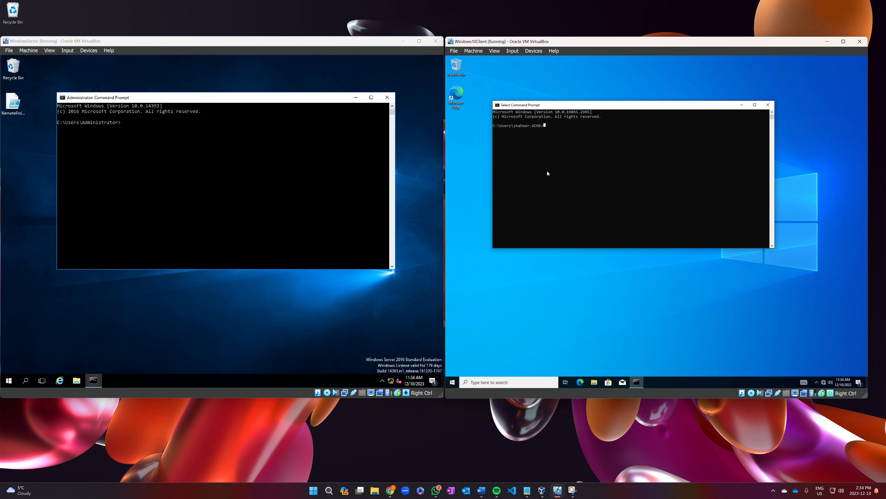
pyautogui.write('ping 192.168.1.19')
pyautogui.press('Return')
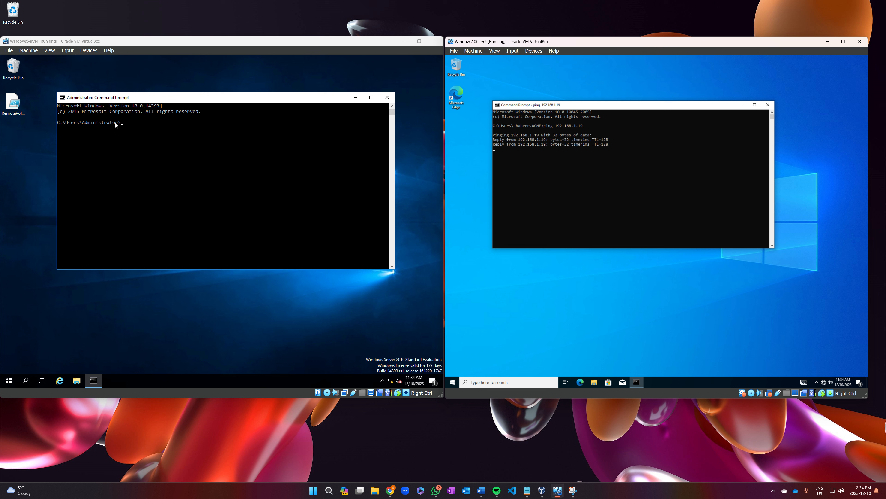
# Step: Ping 192.168.1.10 from the server's Command Prompt to test connectivity to the client
pyautogui.click(123, 122)
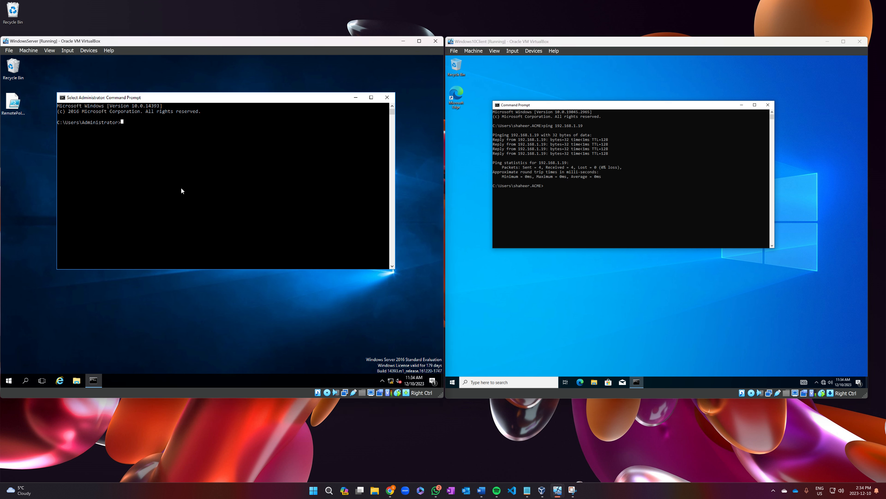
pyautogui.write('ping 192.168.1.10')
pyautogui.press('Return')
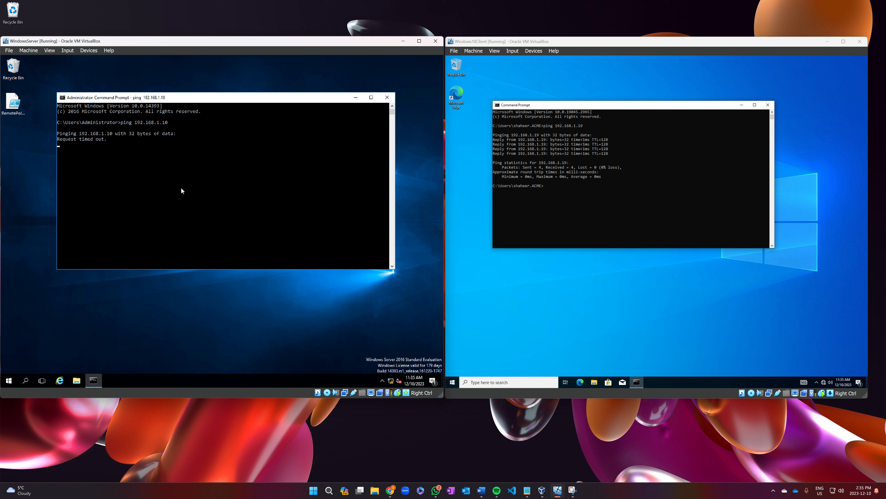
pyautogui.click(124, 188)
pyautogui.write('ping')
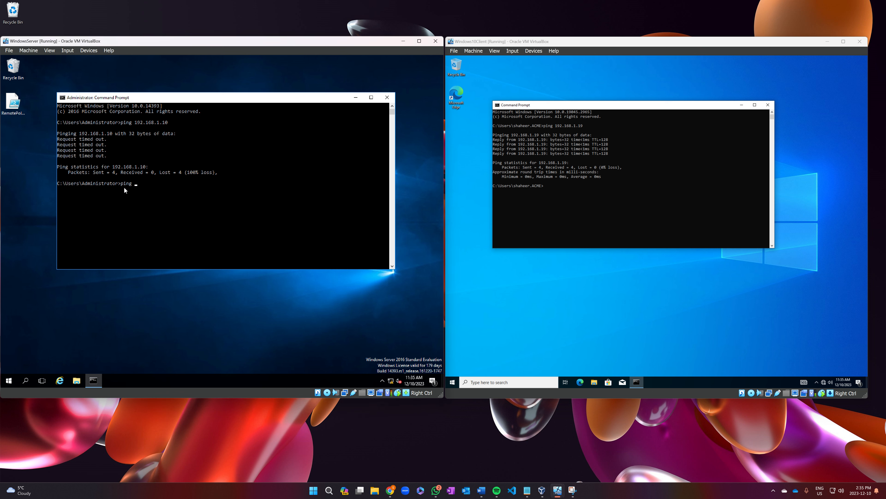
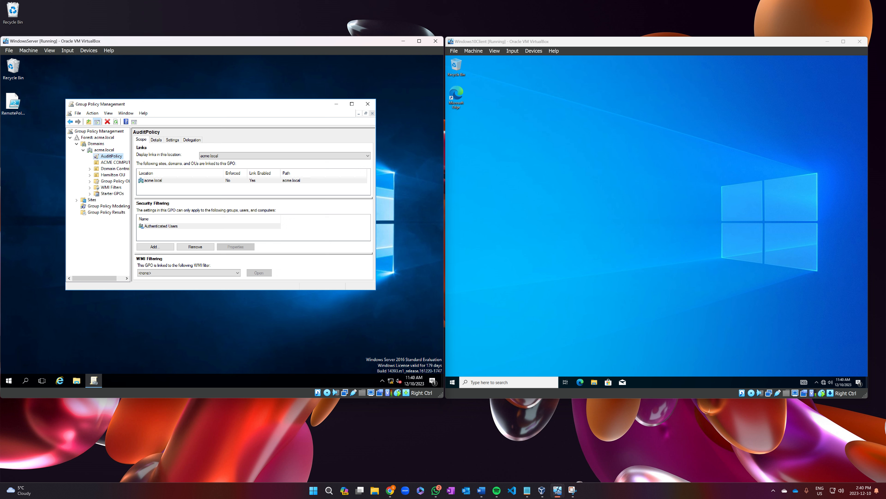
# Step: Edit the AuditPolicy GPO and expand Computer Configuration > Policies > Windows Settings > Security Settings
pyautogui.rightClick(112, 156)
pyautogui.click(125, 160)
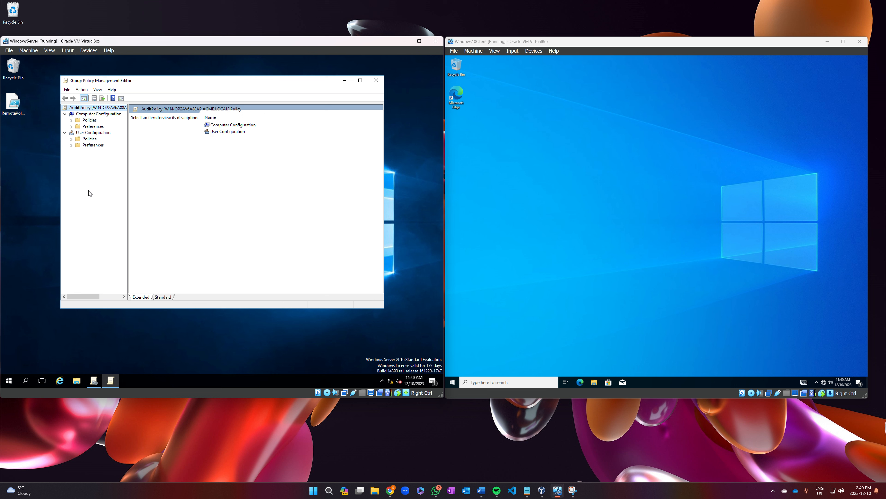
pyautogui.click(71, 121)
pyautogui.click(77, 133)
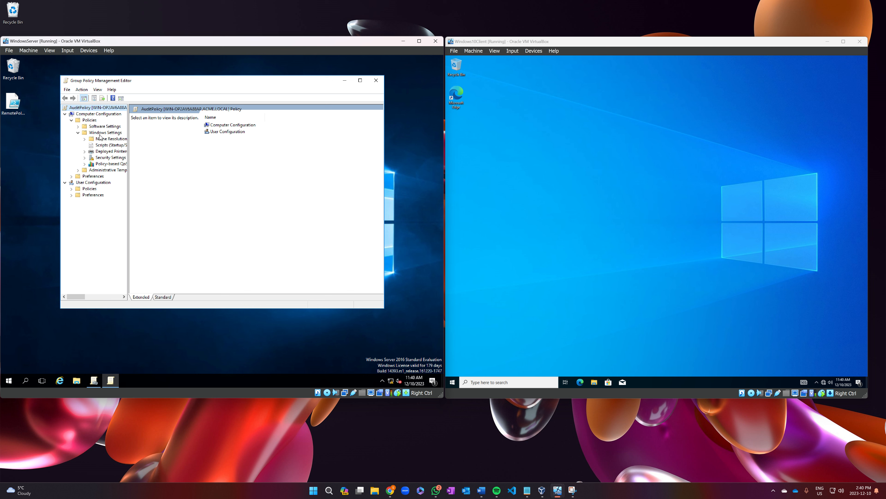
pyautogui.click(84, 158)
pyautogui.scroll(-1, 101, 207)
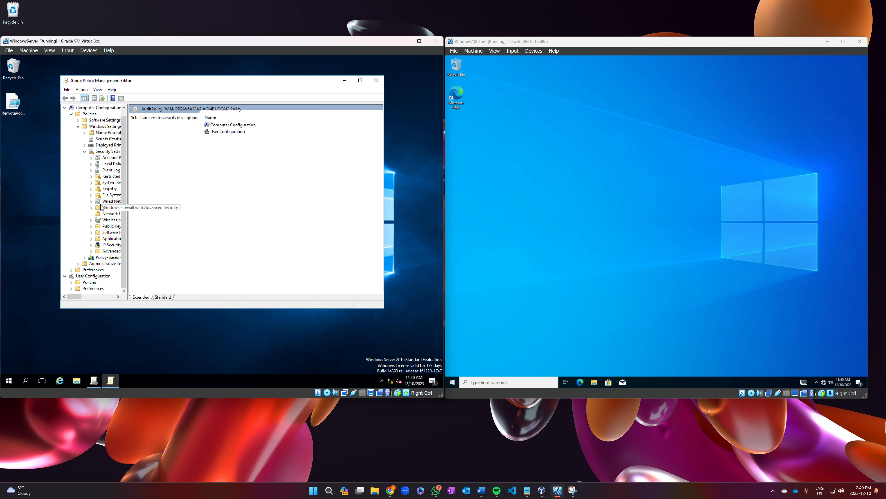
# Step: Widen the policy tree and open the Object Access category under Advanced Audit Policy Configuration > Audit Policies
pyautogui.click(111, 251)
pyautogui.moveTo(128, 259); pyautogui.dragTo(211, 259)
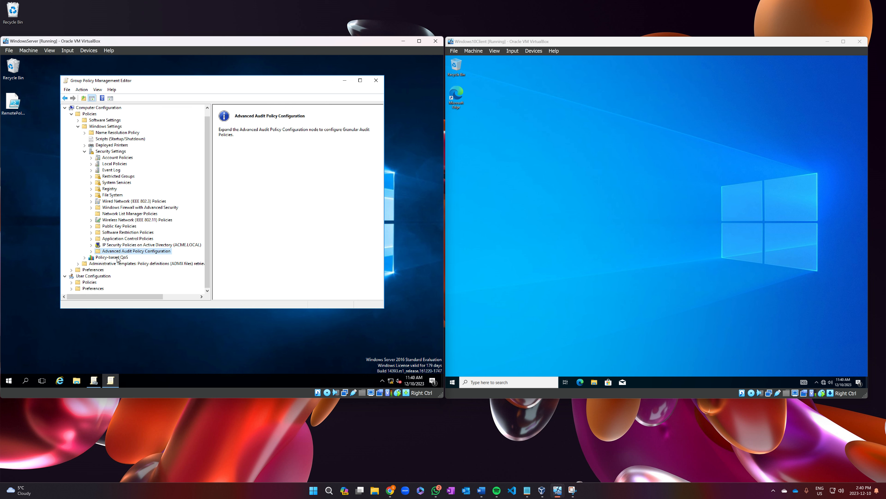
pyautogui.click(91, 251)
pyautogui.doubleClick(121, 258)
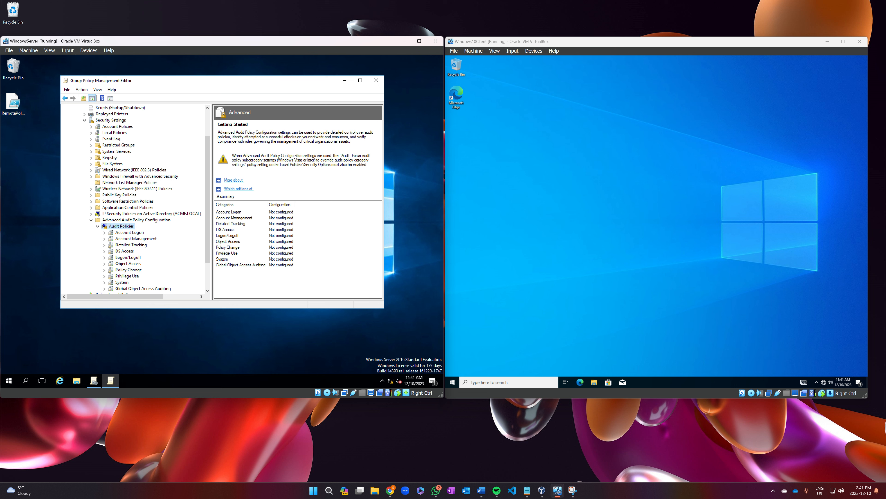
pyautogui.scroll(-2, 130, 244)
pyautogui.click(128, 226)
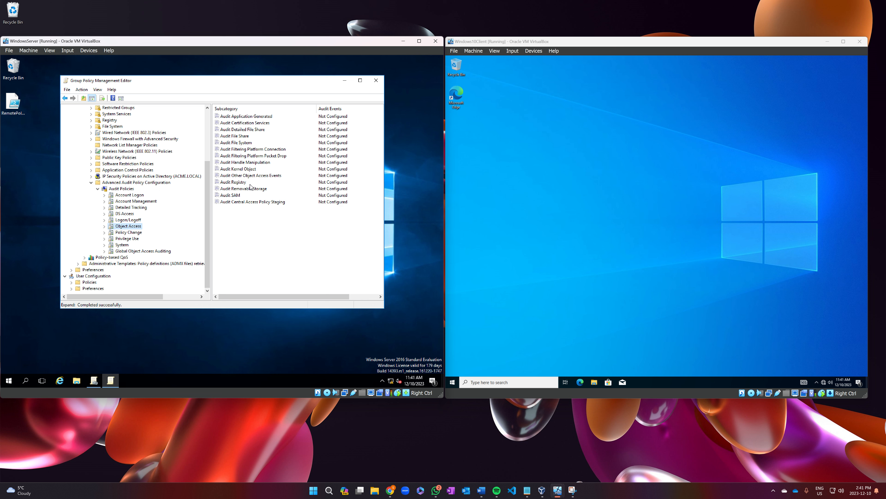
# Step: Configure the Audit Registry subcategory to audit both Success and Failure events
pyautogui.doubleClick(239, 182)
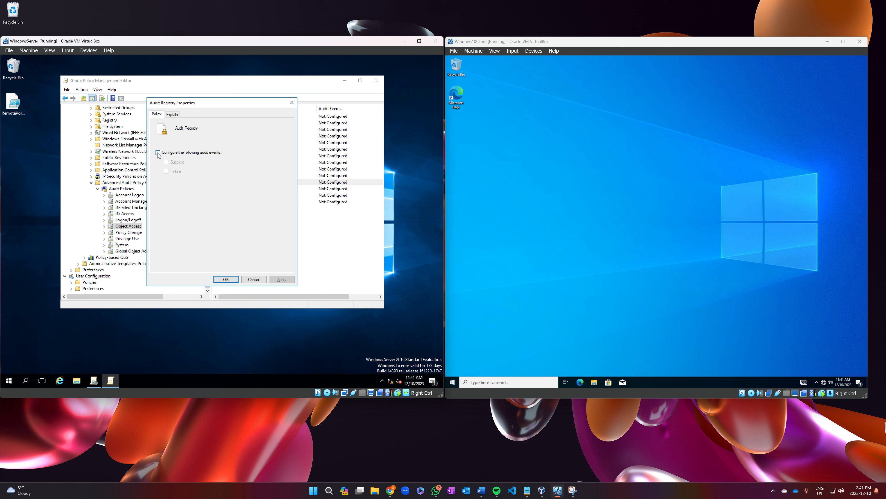
pyautogui.click(158, 152)
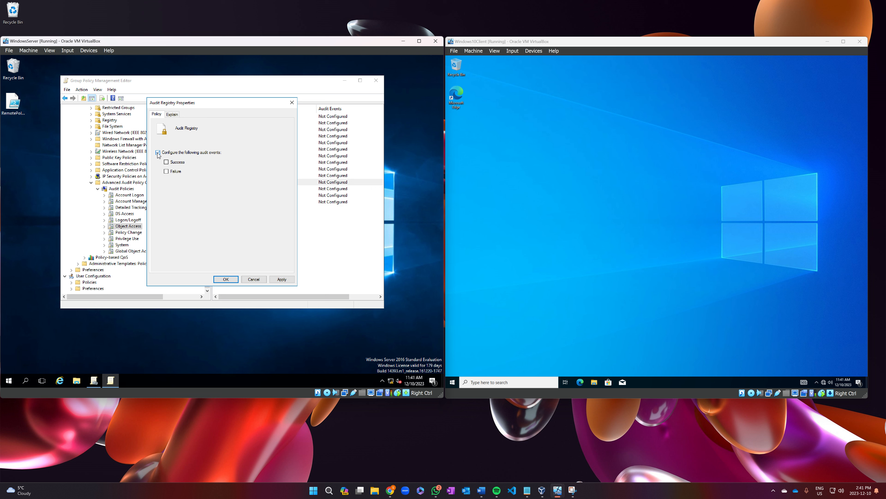
pyautogui.click(166, 162)
pyautogui.click(167, 171)
pyautogui.click(281, 279)
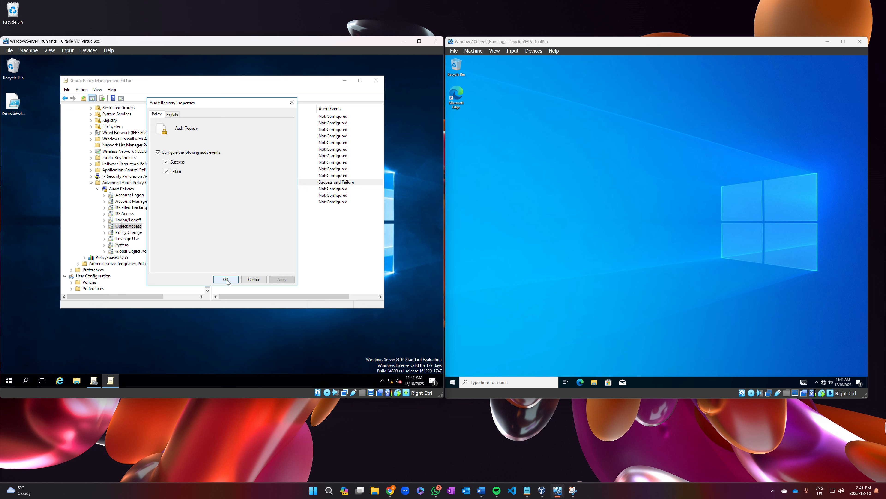
pyautogui.click(226, 279)
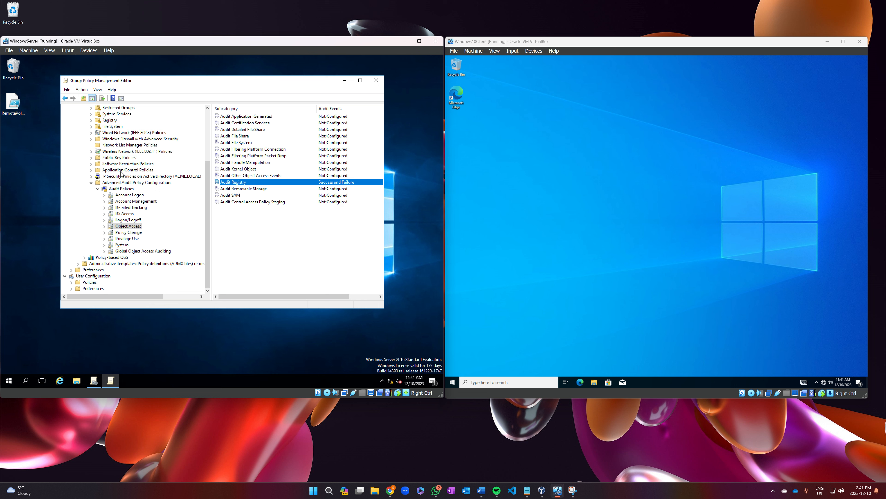
# Step: Start adding a key to the Registry node under Security Settings
pyautogui.scroll(2, 122, 174)
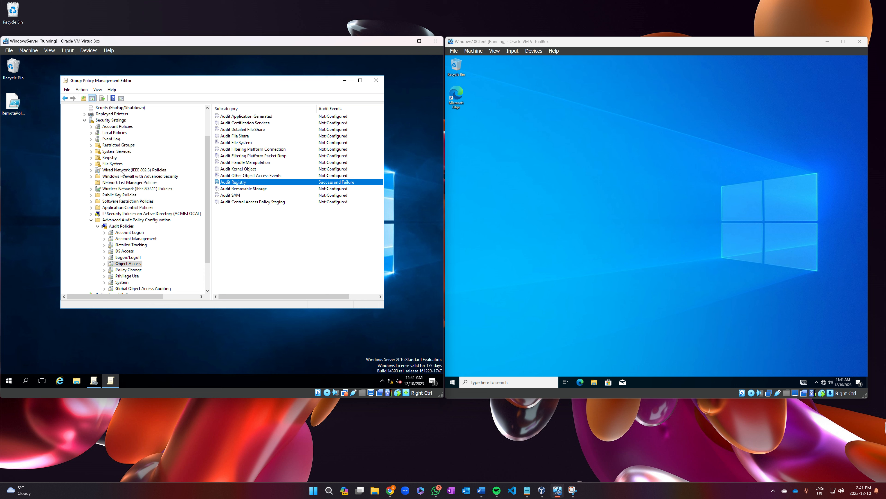
pyautogui.click(91, 157)
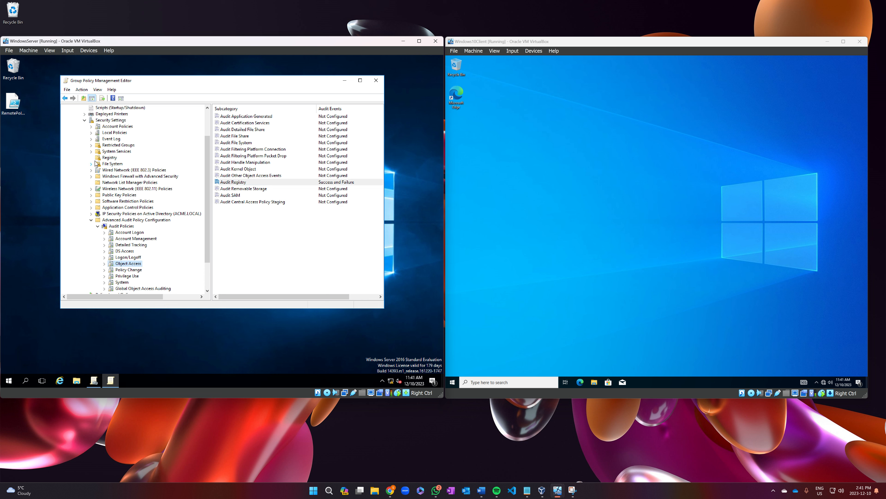
pyautogui.rightClick(110, 153)
pyautogui.rightClick(108, 158)
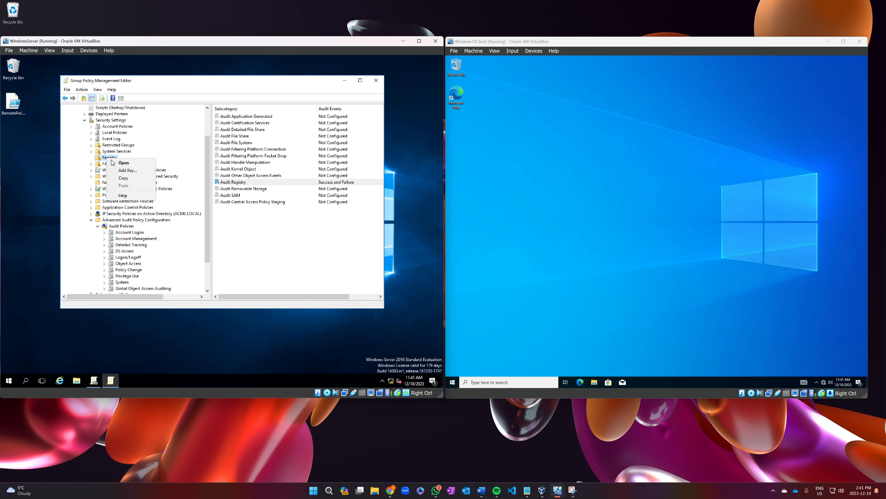
pyautogui.click(137, 174)
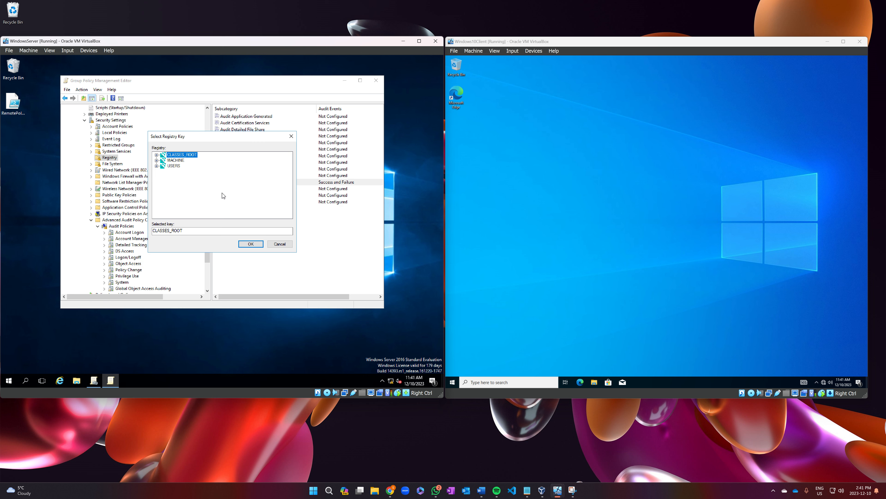
# Step: Expand the registry tree to MACHINE\SOFTWARE\Microsoft\Windows in the key selection dialog
pyautogui.click(157, 160)
pyautogui.click(163, 188)
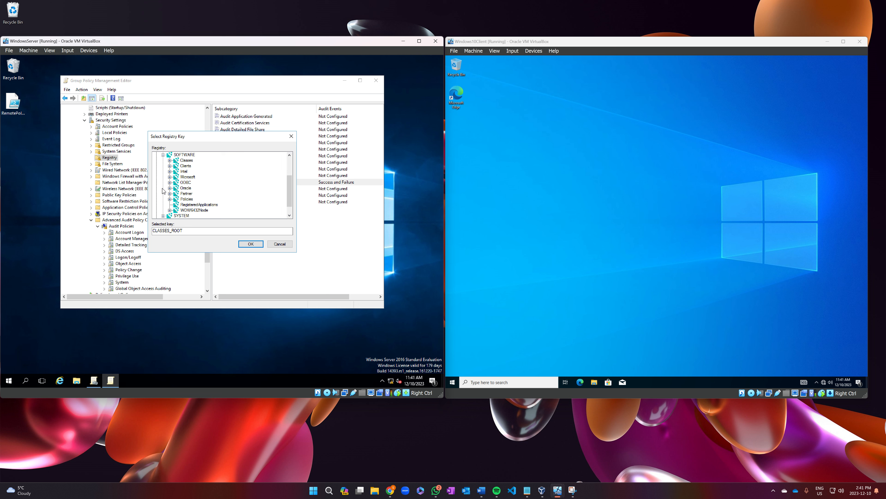
pyautogui.click(170, 177)
pyautogui.scroll(-6, 191, 185)
pyautogui.scroll(-15, 195, 189)
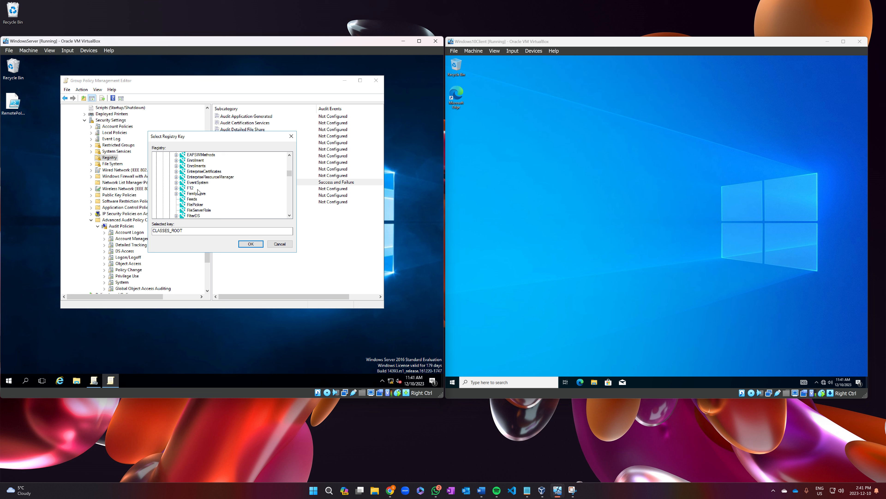
pyautogui.scroll(-15, 205, 194)
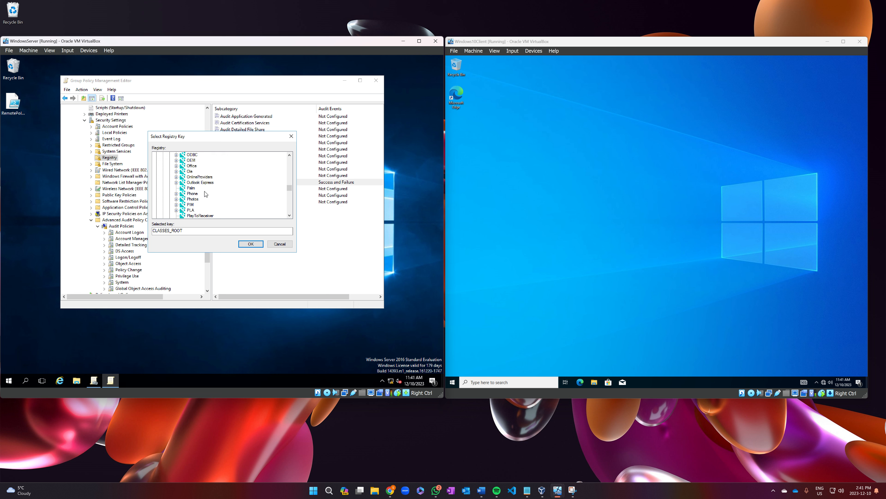
pyautogui.scroll(-1, 206, 197)
pyautogui.scroll(-10, 206, 196)
pyautogui.scroll(1, 216, 178)
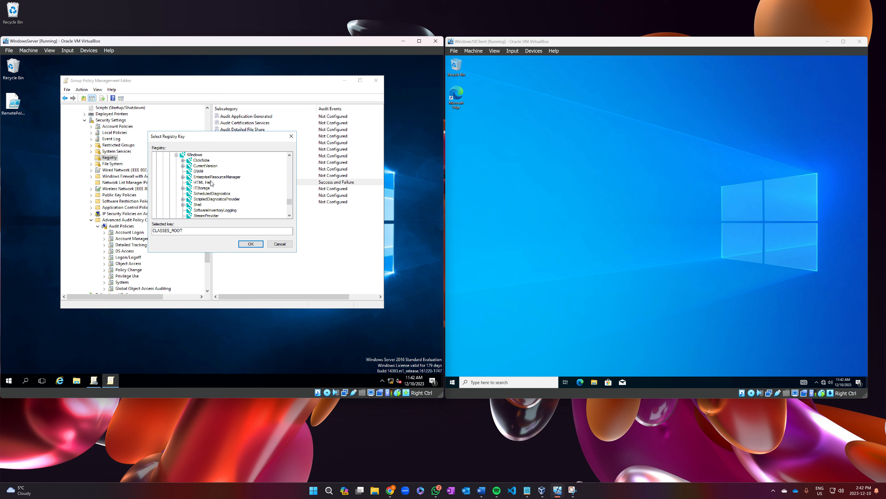
pyautogui.scroll(1, 204, 172)
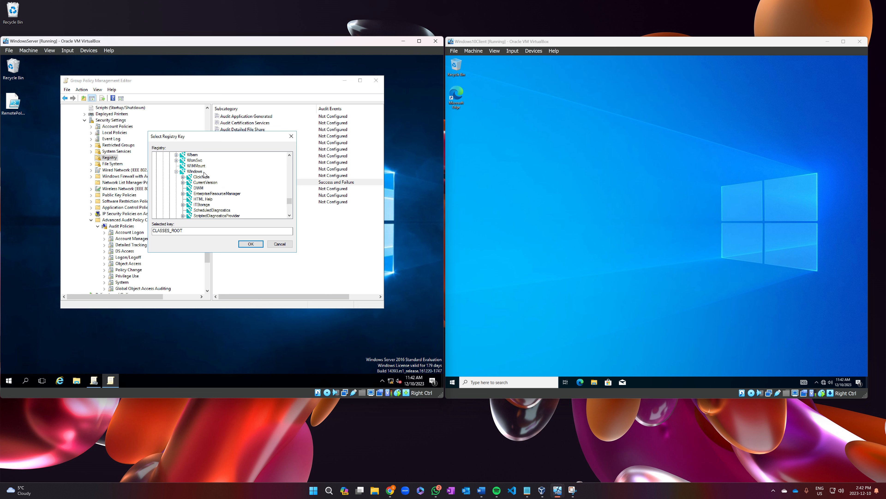
# Step: Select the Run key under Windows\CurrentVersion as the registry key to add
pyautogui.click(182, 182)
pyautogui.scroll(-12, 219, 190)
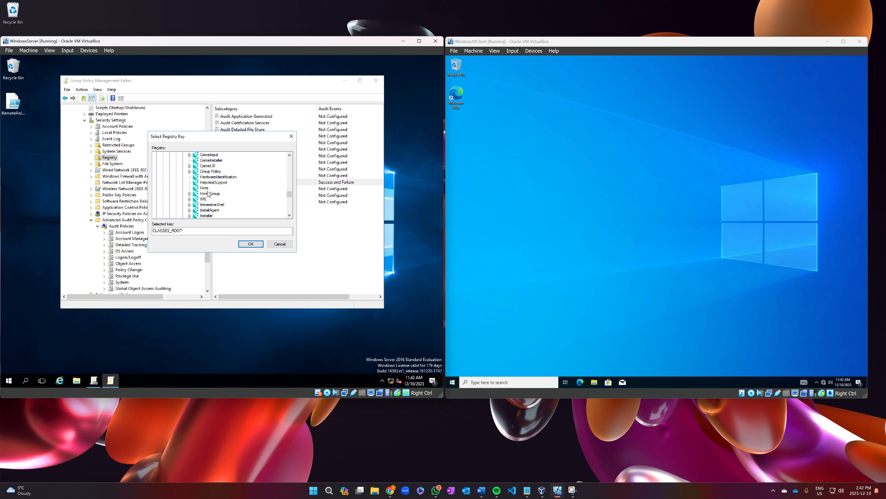
pyautogui.scroll(-12, 209, 194)
pyautogui.click(204, 193)
pyautogui.click(251, 244)
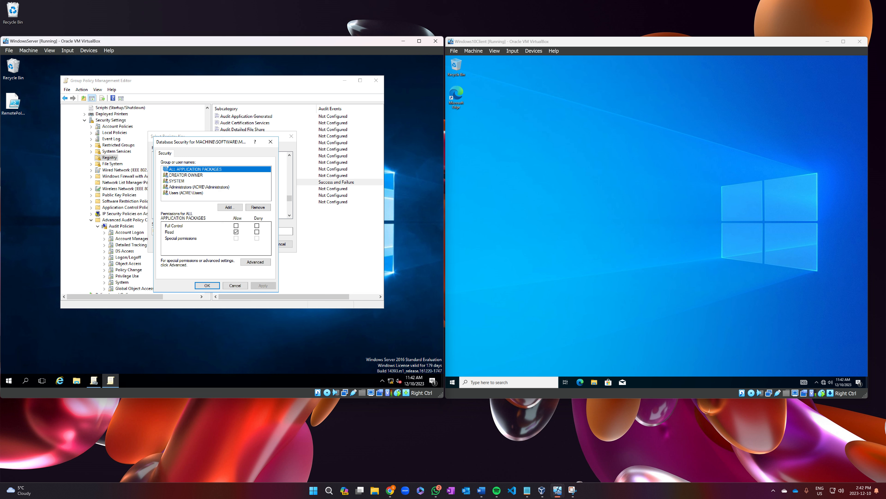
# Step: Create a new auditing entry in the Run key's advanced security settings with Everyone as its principal
pyautogui.click(255, 262)
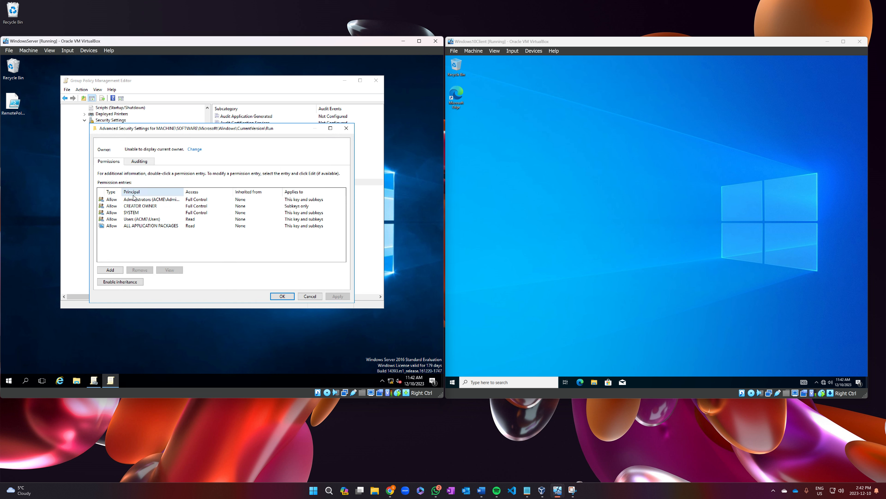
pyautogui.click(146, 164)
pyautogui.click(111, 270)
pyautogui.click(109, 132)
pyautogui.write('Everyone')
pyautogui.click(204, 179)
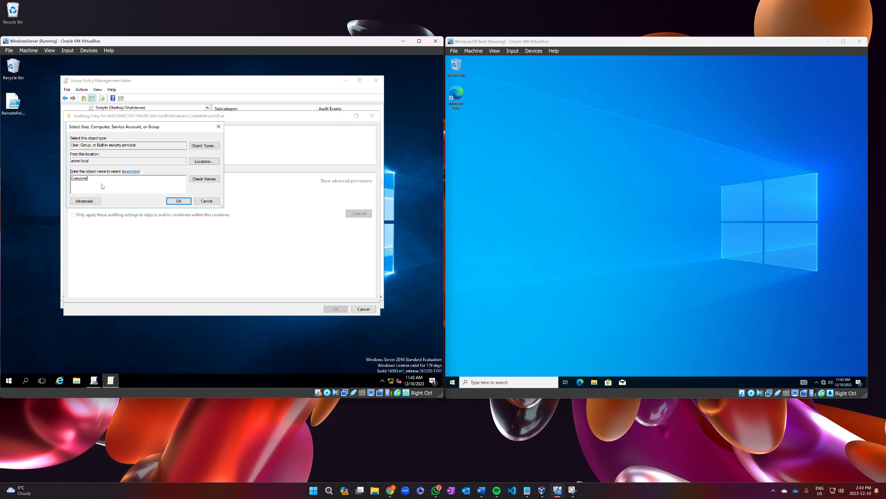
pyautogui.click(179, 201)
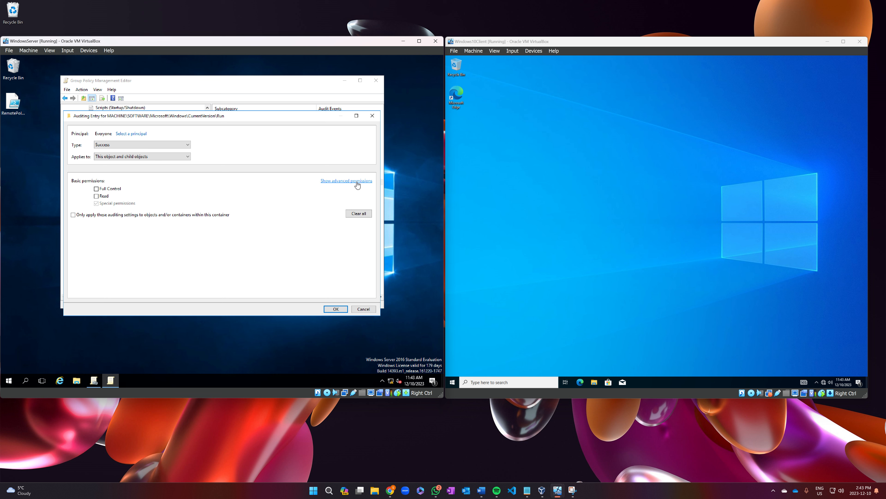
# Step: Show the advanced permissions of the Run key's Everyone auditing entry and accept the Success entry
pyautogui.click(339, 181)
pyautogui.click(336, 309)
pyautogui.click(335, 298)
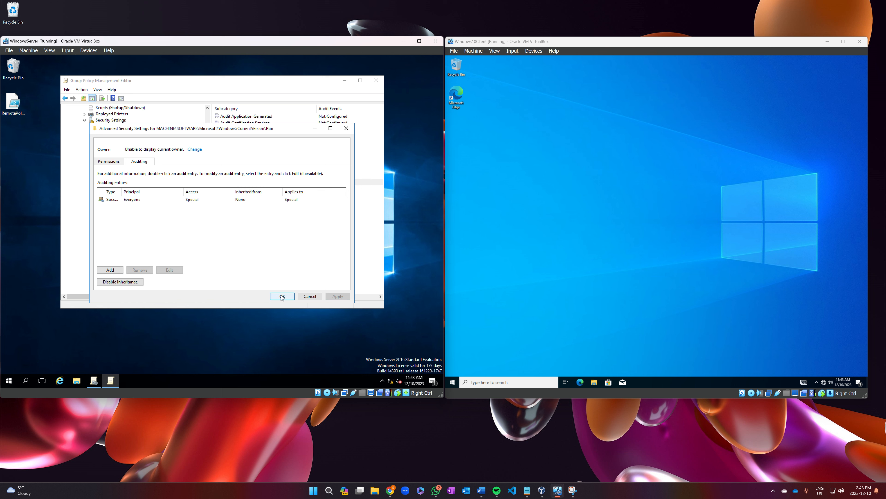
# Step: Accept the Run key's security settings and add the key with inheritable permissions propagated to all subkeys
pyautogui.click(282, 296)
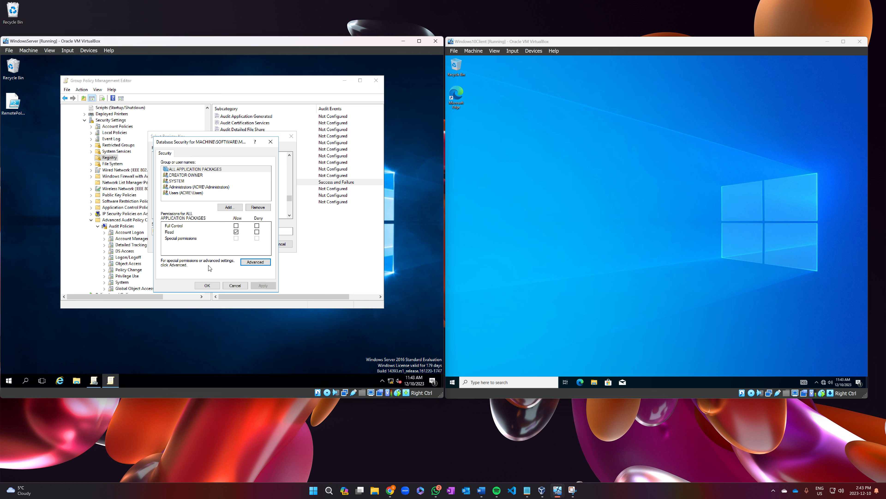
pyautogui.click(209, 285)
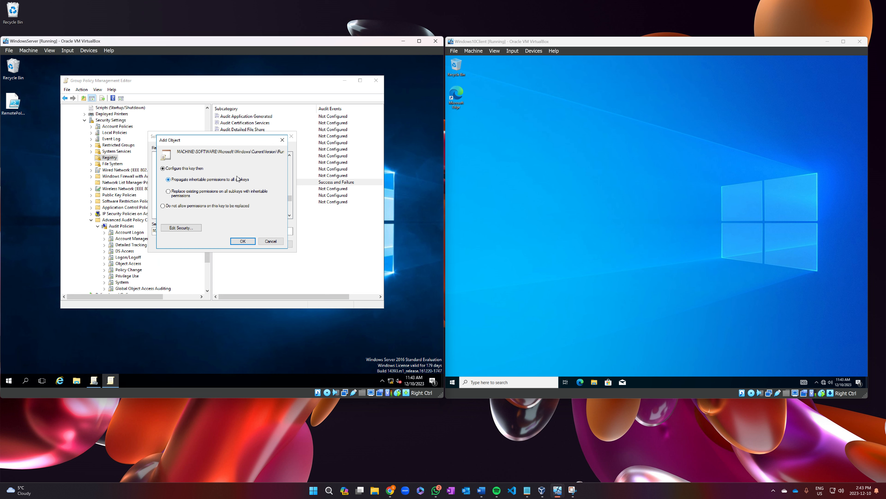
pyautogui.click(243, 241)
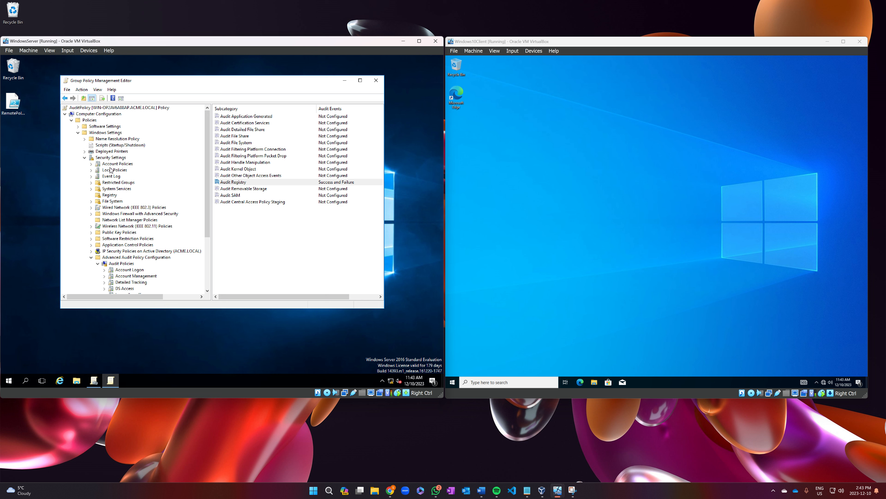
# Step: Start adding another key to the Registry node and expand the registry tree to MACHINE\SOFTWARE\Microsoft\Windows
pyautogui.click(114, 195)
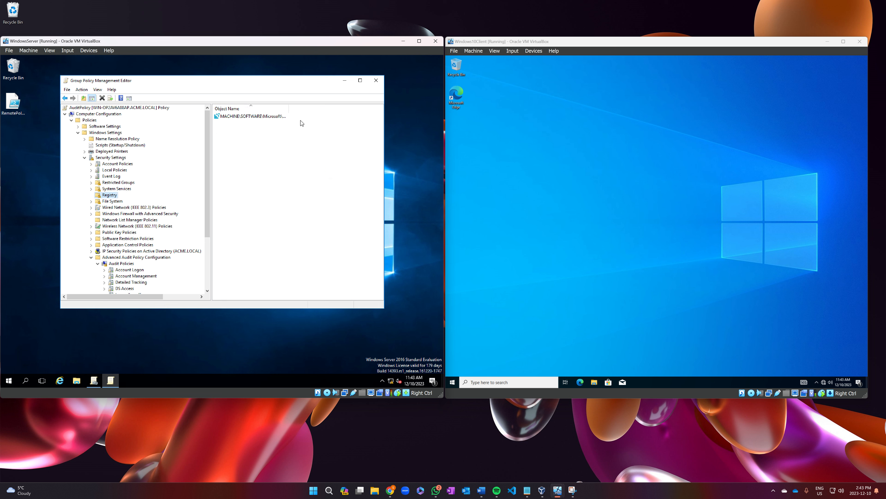
pyautogui.rightClick(109, 195)
pyautogui.click(123, 199)
pyautogui.click(156, 160)
pyautogui.click(163, 192)
pyautogui.click(169, 177)
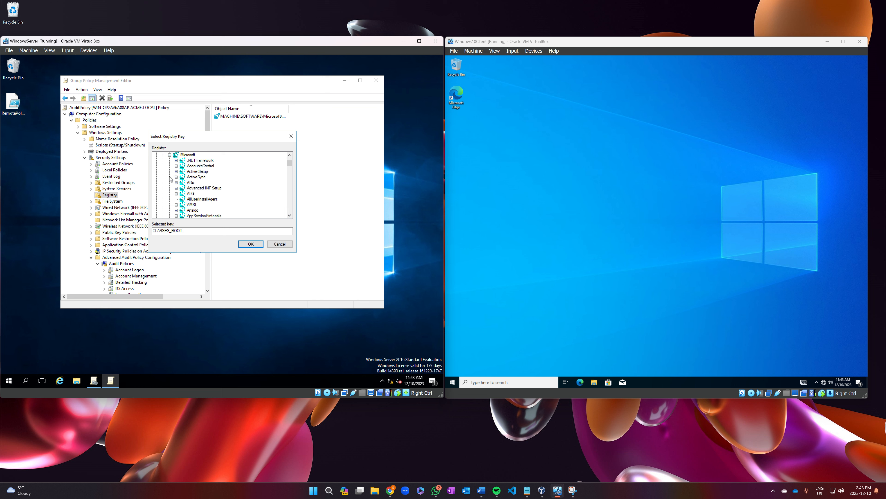
pyautogui.scroll(-4, 172, 177)
pyautogui.scroll(-15, 173, 180)
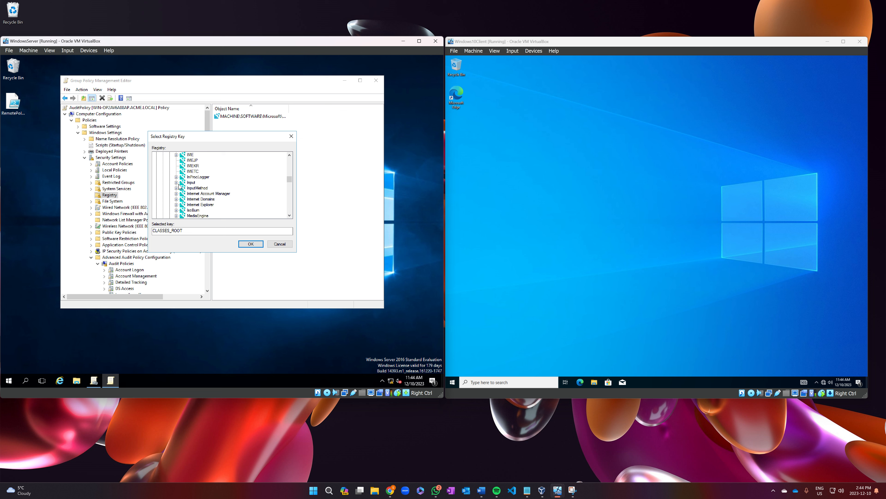
pyautogui.scroll(-20, 180, 188)
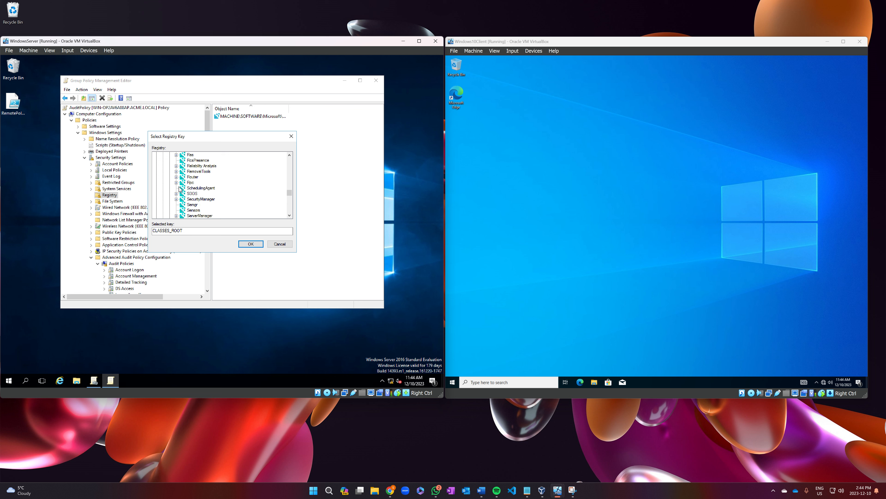
pyautogui.scroll(-10, 179, 189)
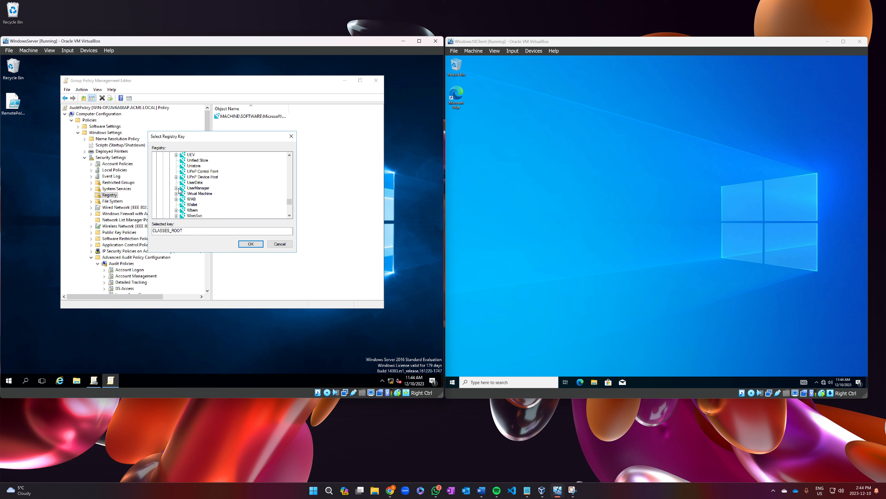
pyautogui.click(176, 193)
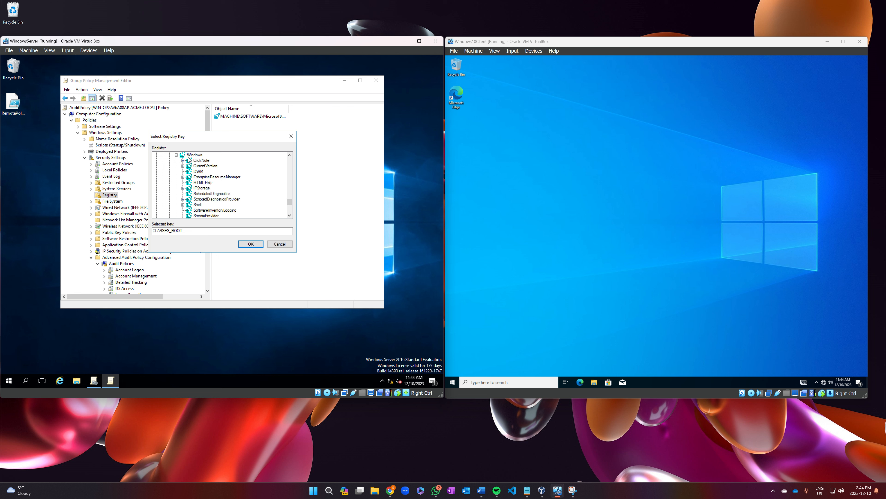
# Step: Select the RunOnce key under Windows\CurrentVersion as the registry key to add
pyautogui.click(183, 166)
pyautogui.scroll(-15, 282, 195)
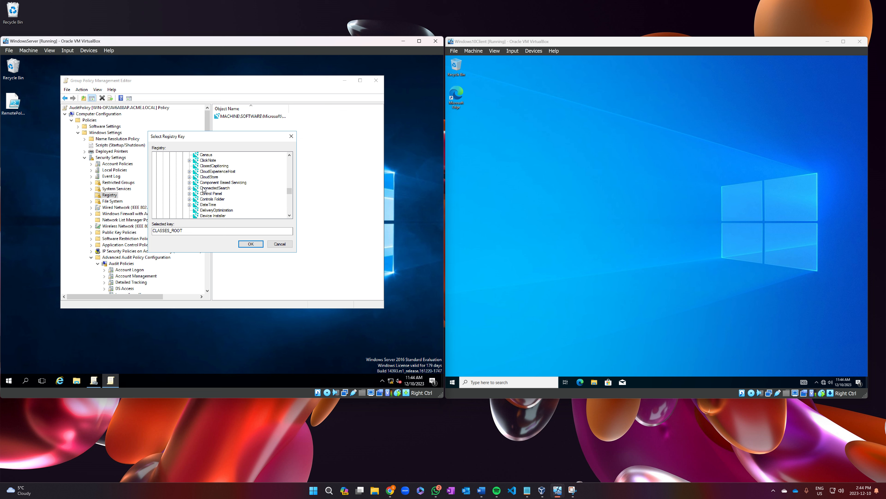
pyautogui.scroll(-15, 282, 196)
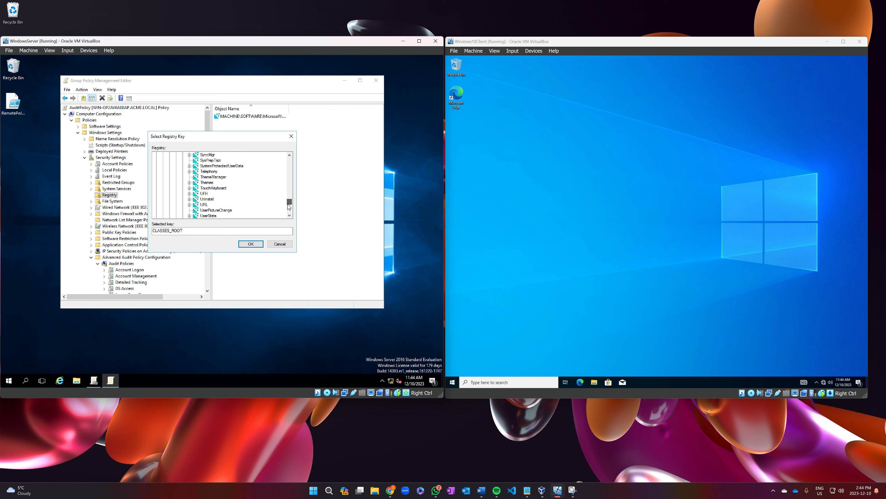
pyautogui.scroll(5, 289, 211)
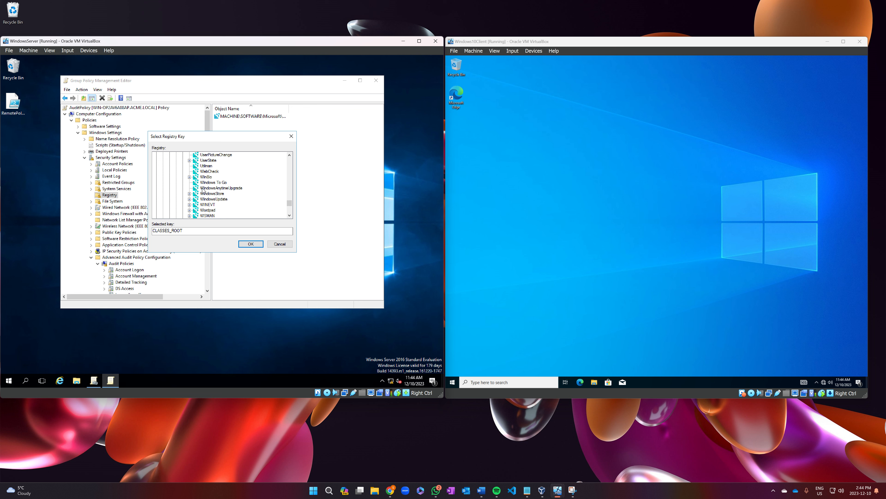
pyautogui.scroll(2, 203, 189)
pyautogui.scroll(-10, 204, 189)
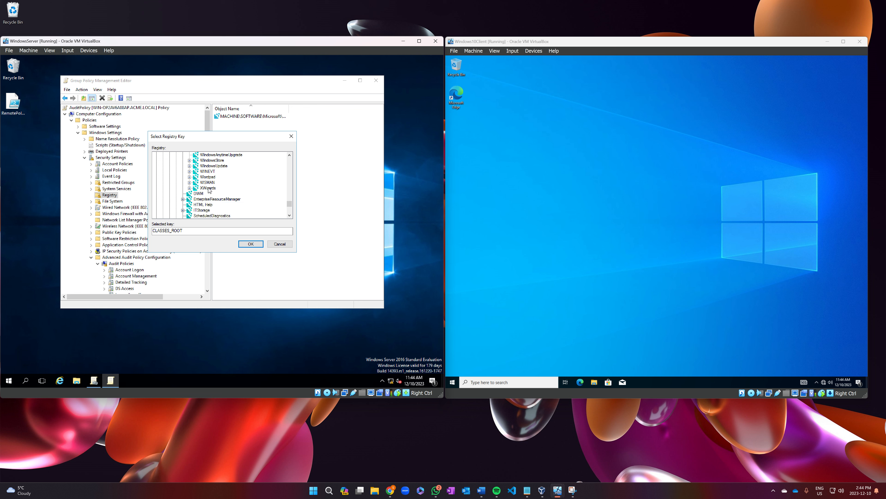
pyautogui.scroll(6, 210, 198)
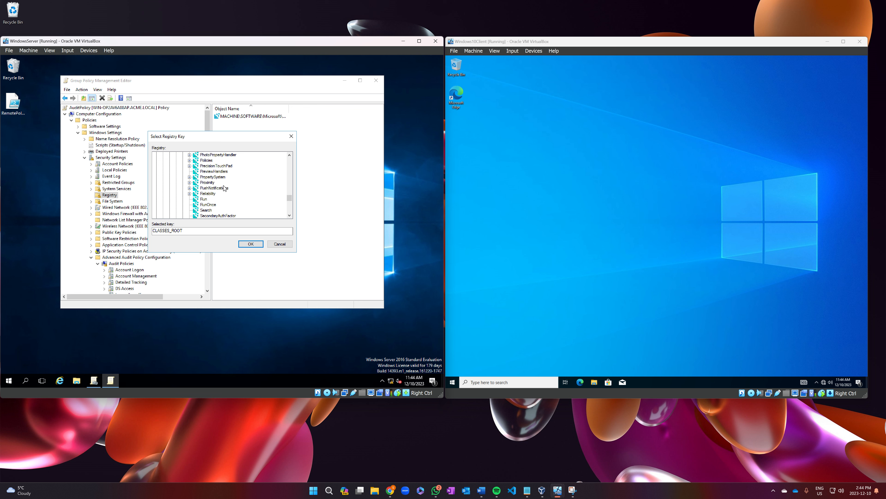
pyautogui.click(204, 205)
pyautogui.click(251, 244)
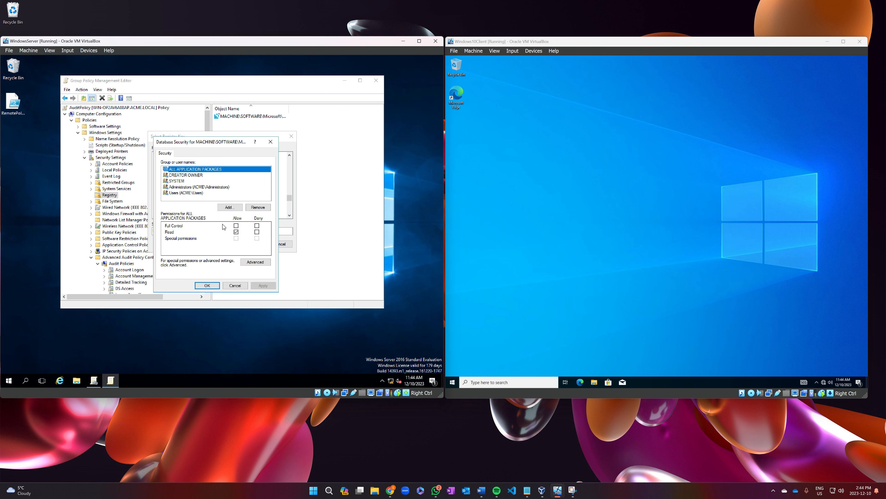
pyautogui.click(255, 263)
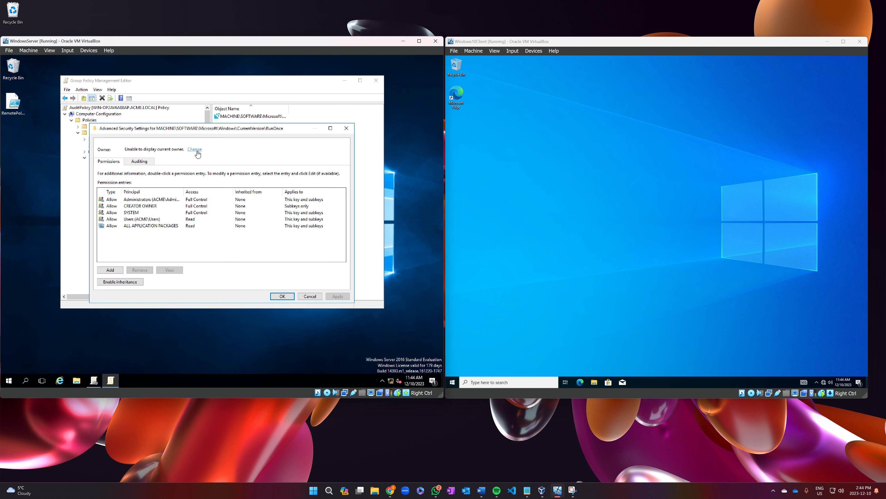
pyautogui.click(140, 160)
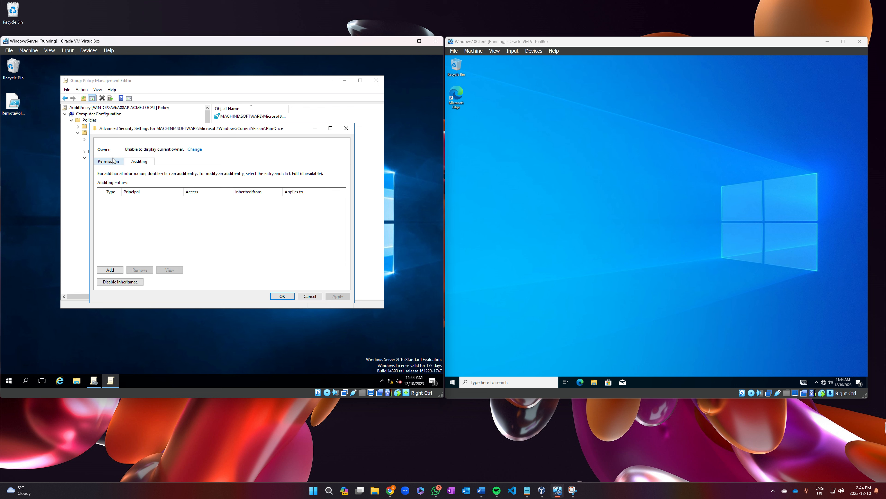
pyautogui.click(194, 149)
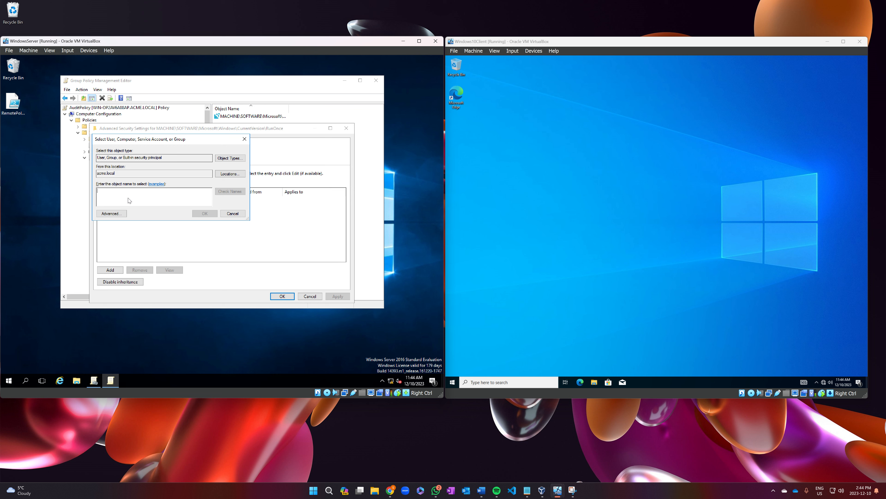
pyautogui.write('every')
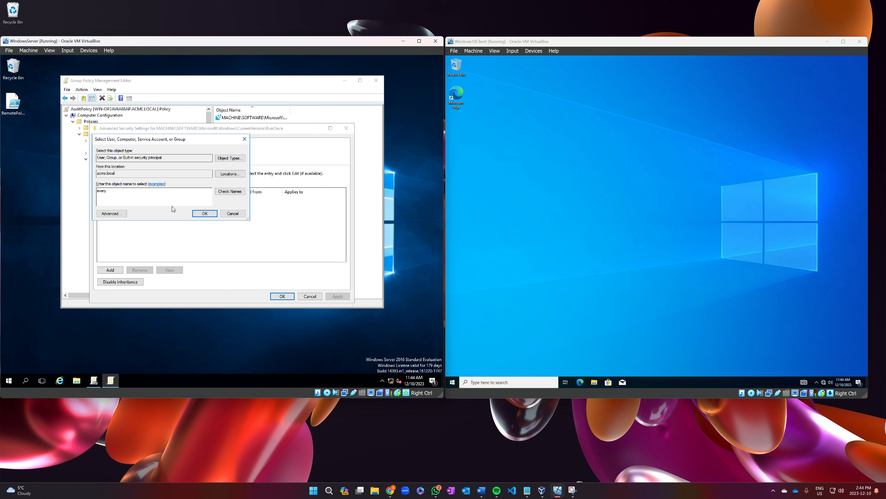
pyautogui.click(233, 213)
pyautogui.click(310, 296)
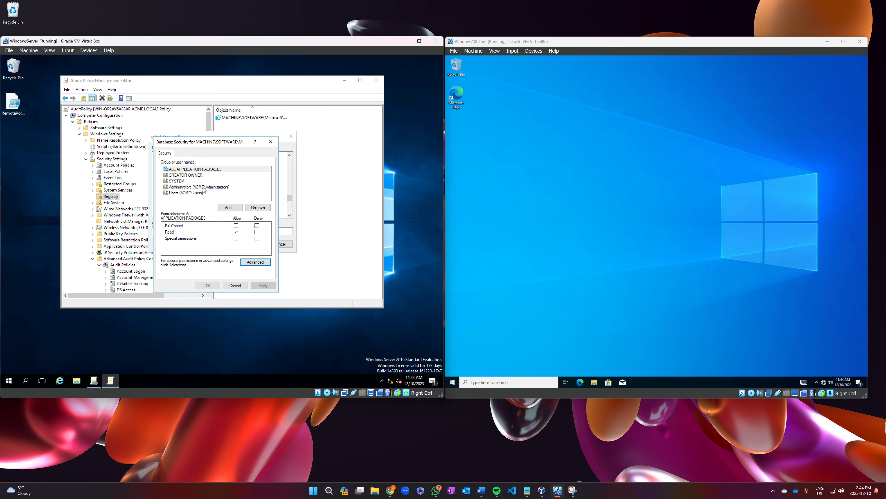